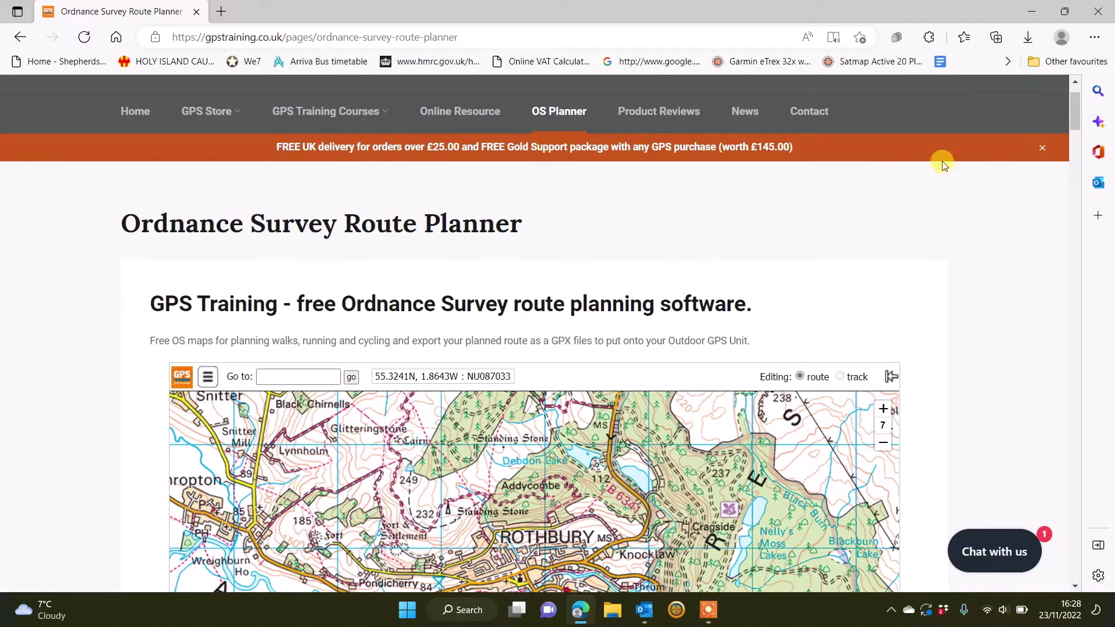
# Step: Search the OS map for 'Drake Stone'
pyautogui.moveTo(1071, 119); pyautogui.dragTo(1099, 267)
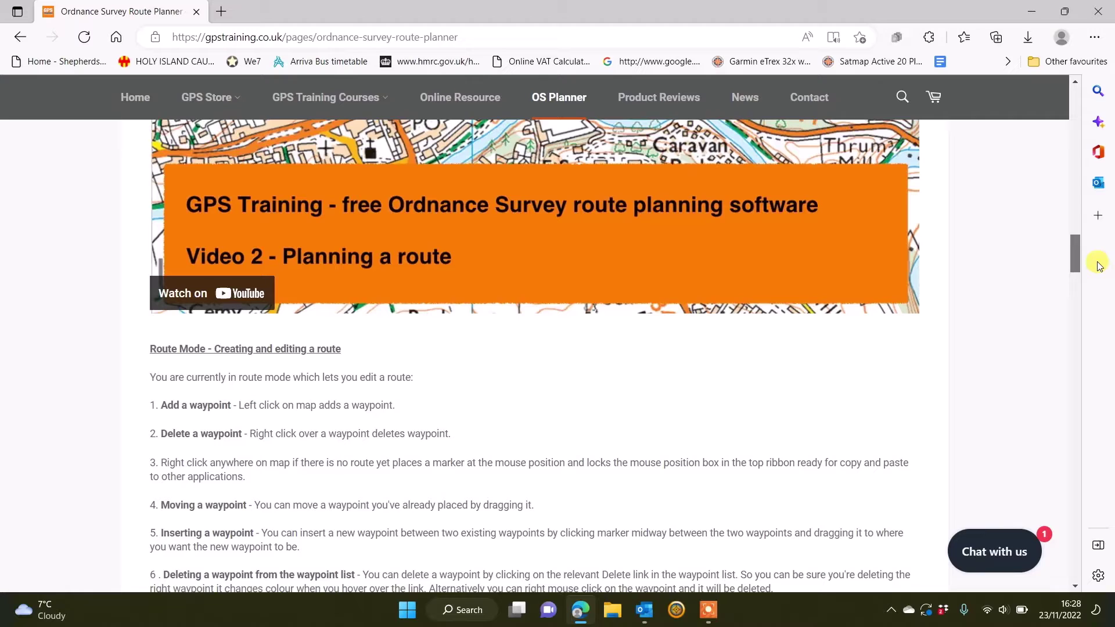
pyautogui.moveTo(1100, 266); pyautogui.dragTo(1058, 139)
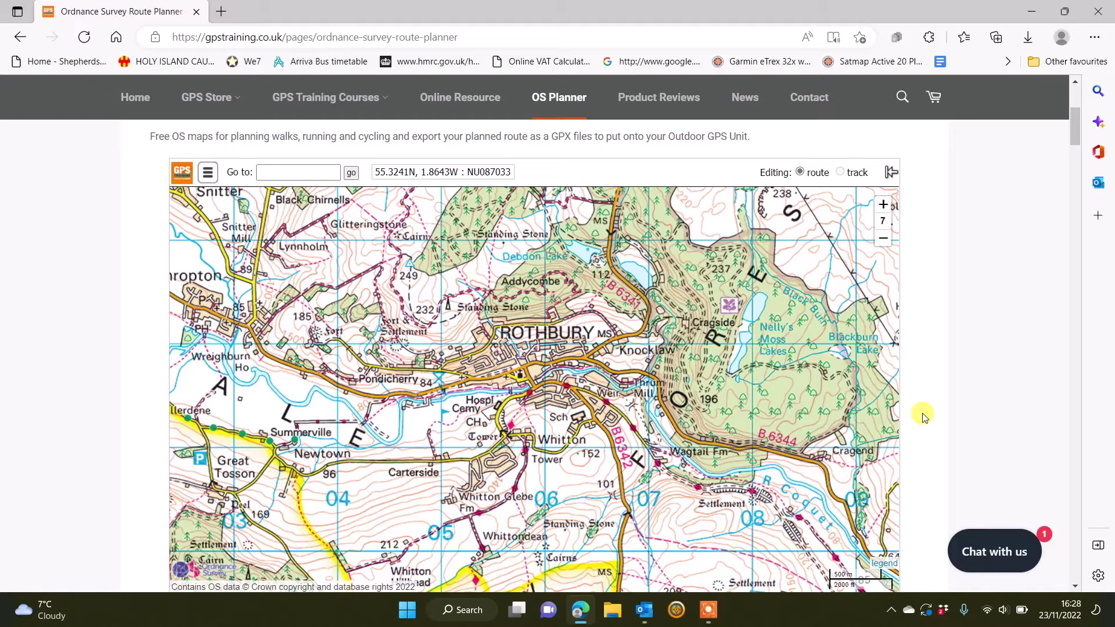
pyautogui.click(298, 172)
pyautogui.write('Dra')
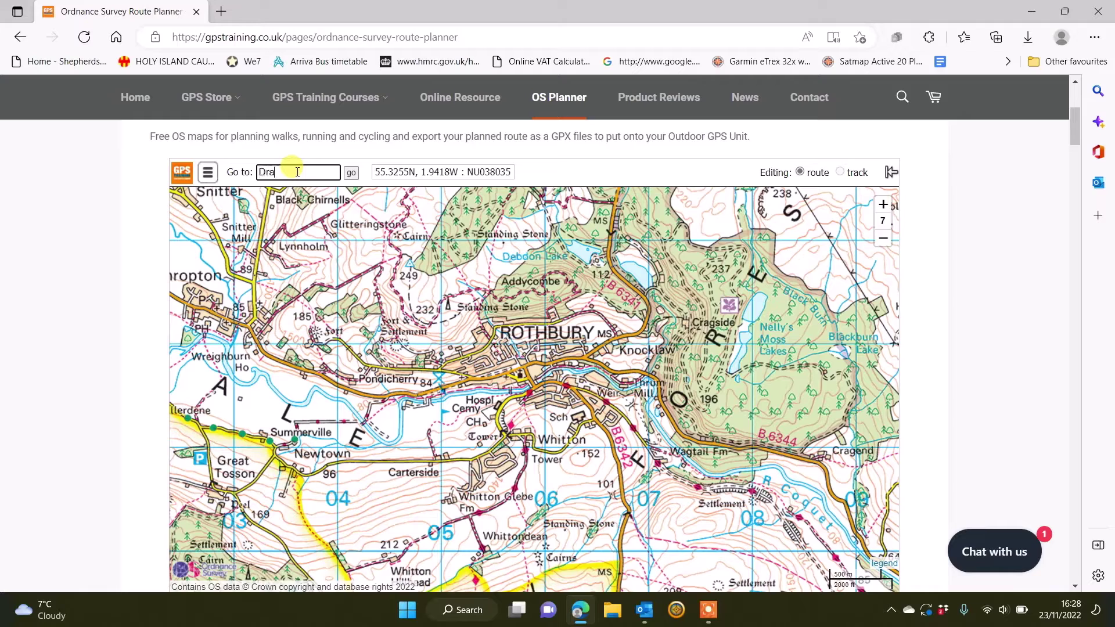
pyautogui.write('ke Stone')
pyautogui.press('Return')
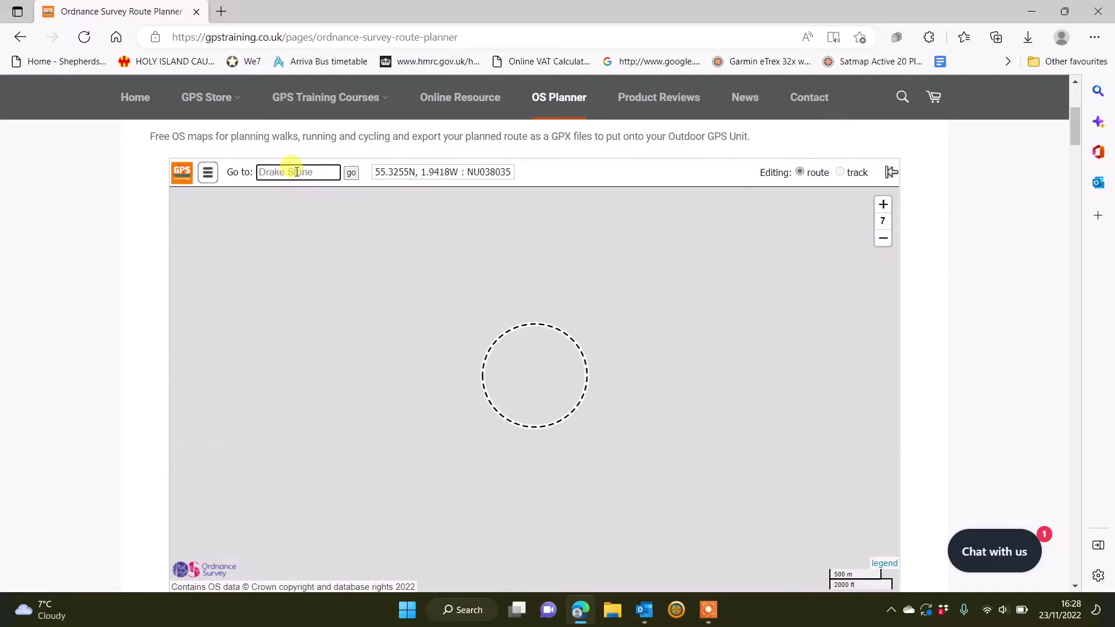
# Step: Zoom in one level and centre the map on Harbottle, Drake Stone and Barrow Knocks
pyautogui.moveTo(602, 411); pyautogui.dragTo(680, 366)
pyautogui.scroll(1, 667, 325)
pyautogui.moveTo(642, 287); pyautogui.dragTo(508, 468)
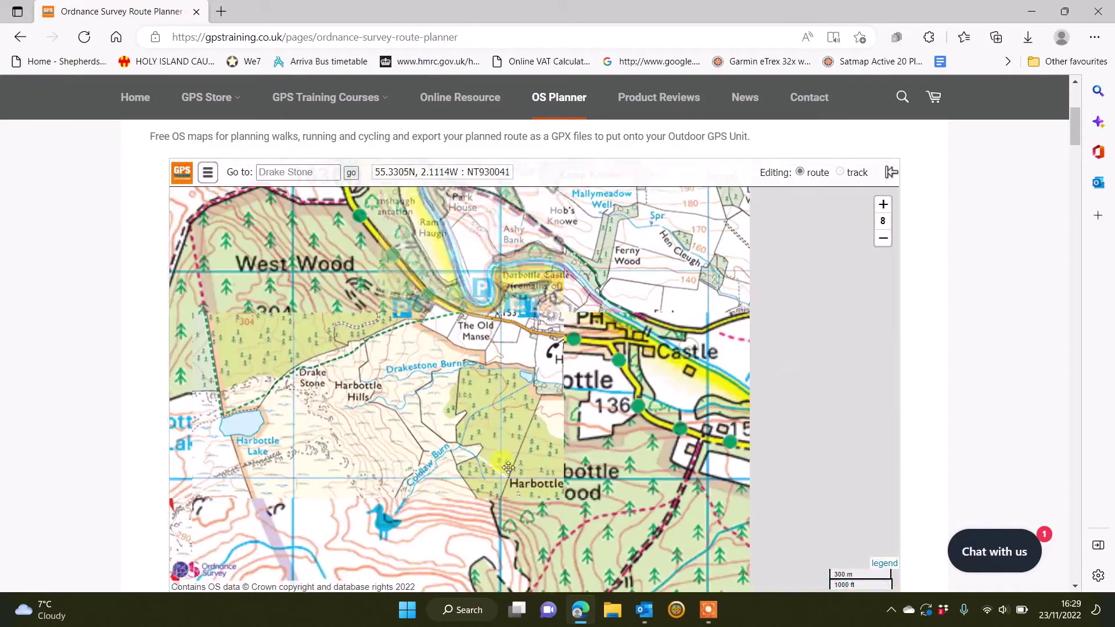
pyautogui.moveTo(486, 347); pyautogui.dragTo(691, 381)
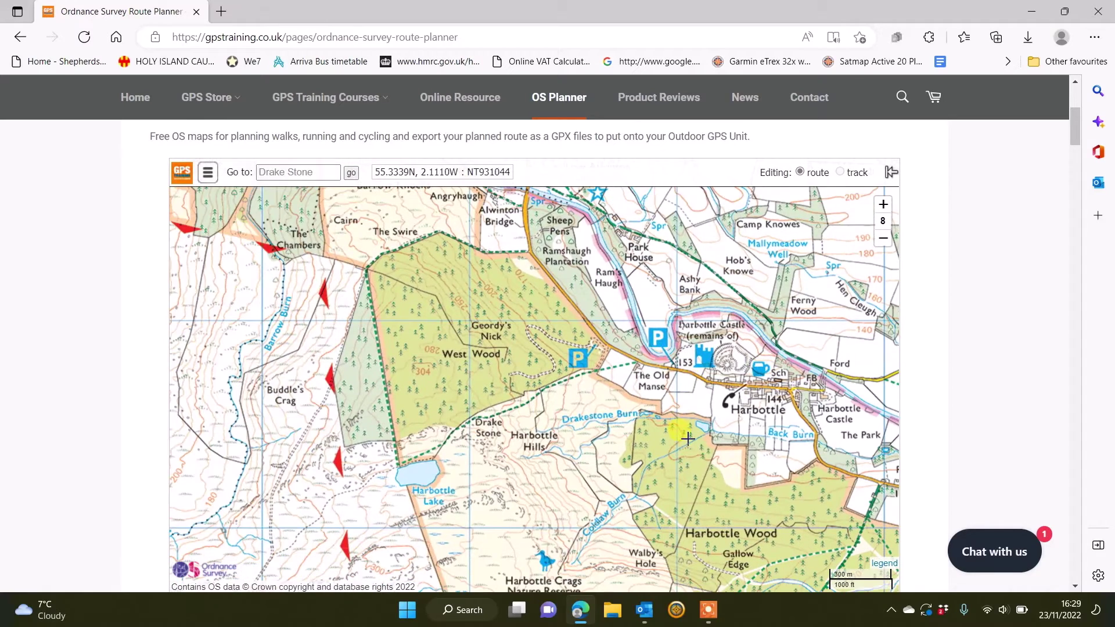
pyautogui.moveTo(687, 438); pyautogui.dragTo(696, 463)
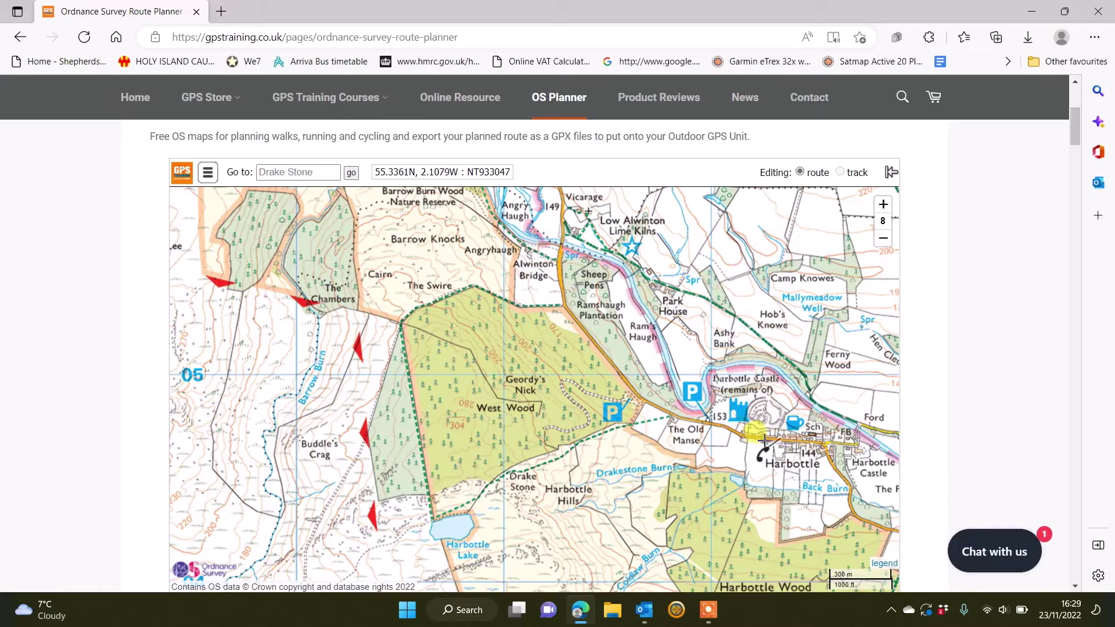
# Step: Start the route in Harbottle and run it west past The Old Manse and Drake Stone to Harbottle Lake
pyautogui.click(785, 439)
pyautogui.click(738, 433)
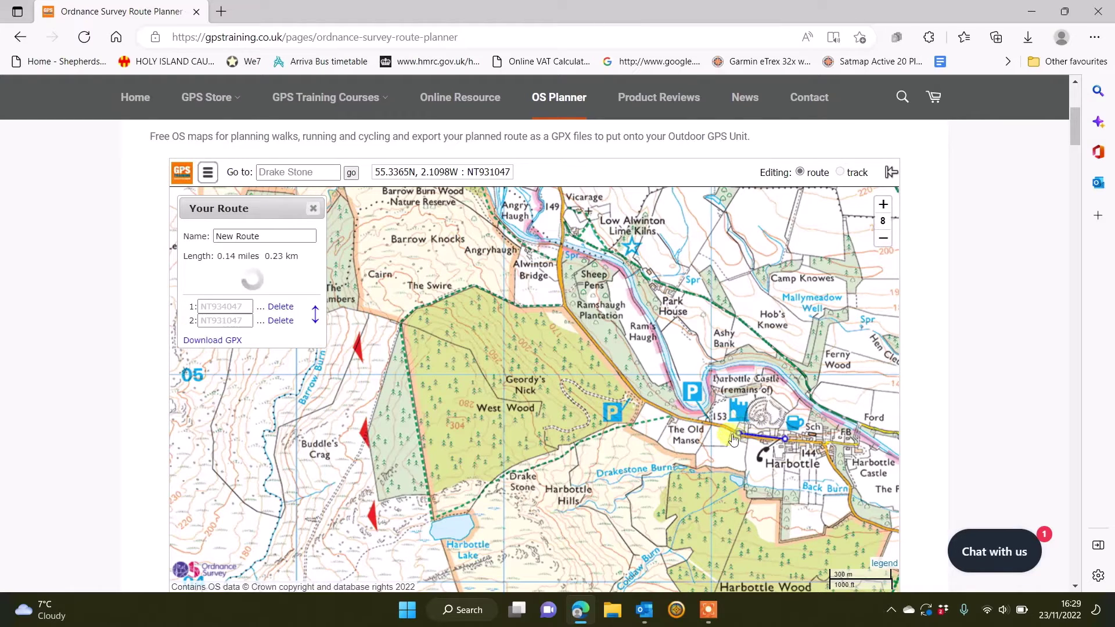
pyautogui.click(708, 422)
pyautogui.click(672, 417)
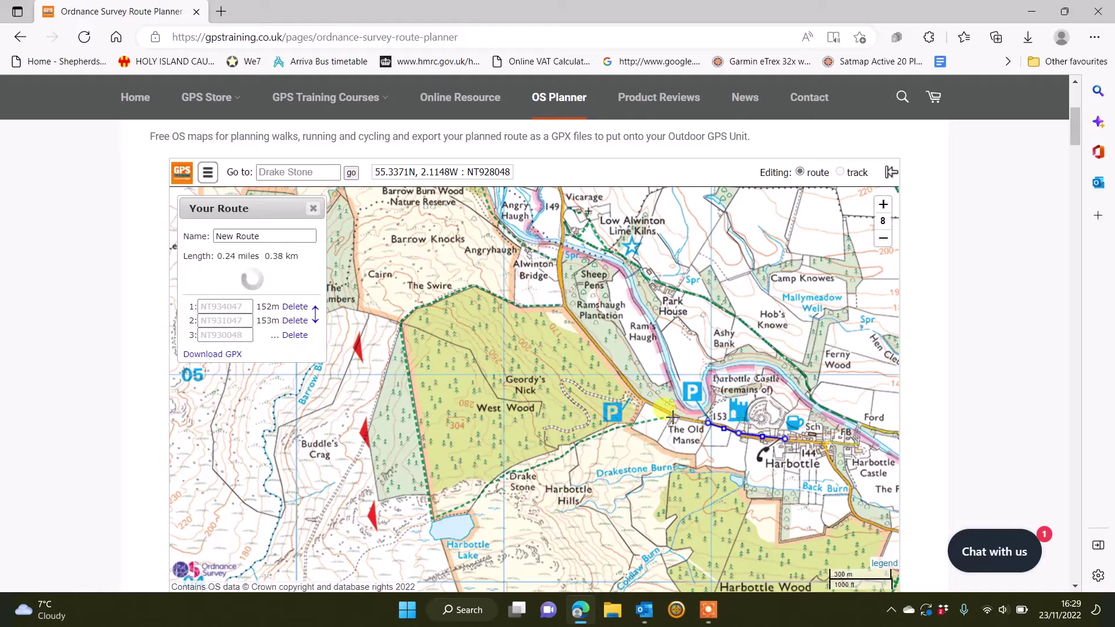
pyautogui.click(587, 441)
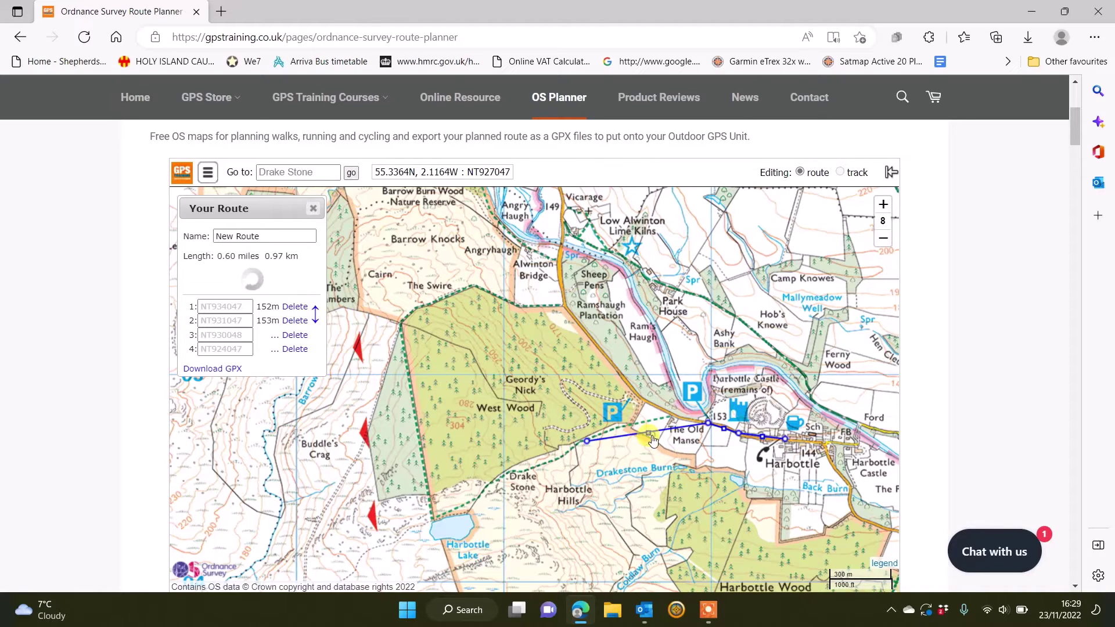
pyautogui.moveTo(648, 434); pyautogui.dragTo(643, 420)
pyautogui.click(548, 464)
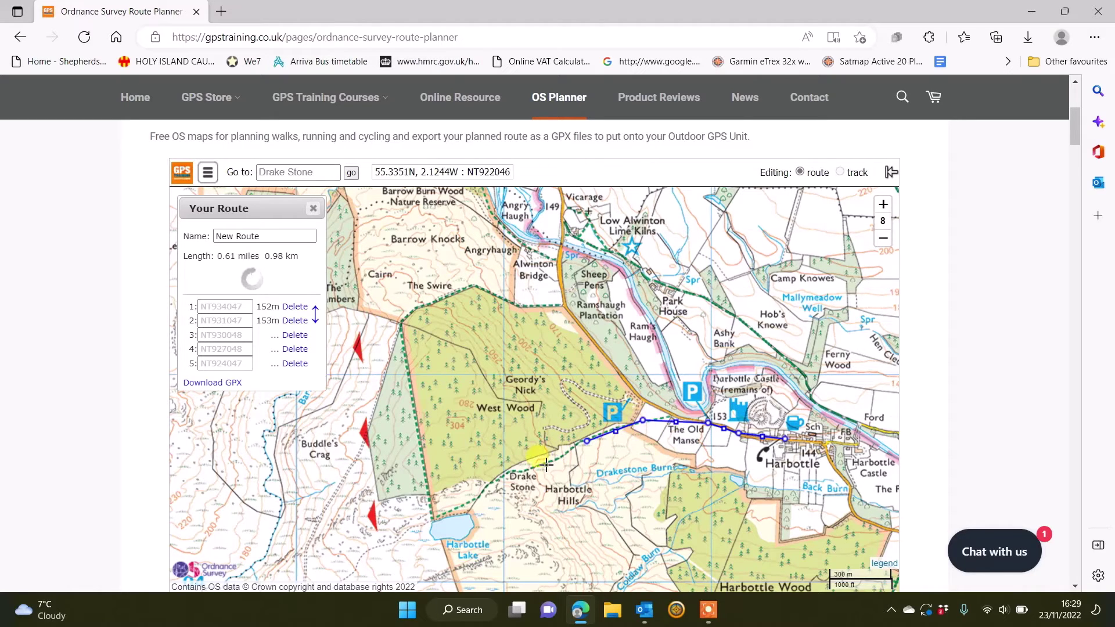
pyautogui.click(512, 475)
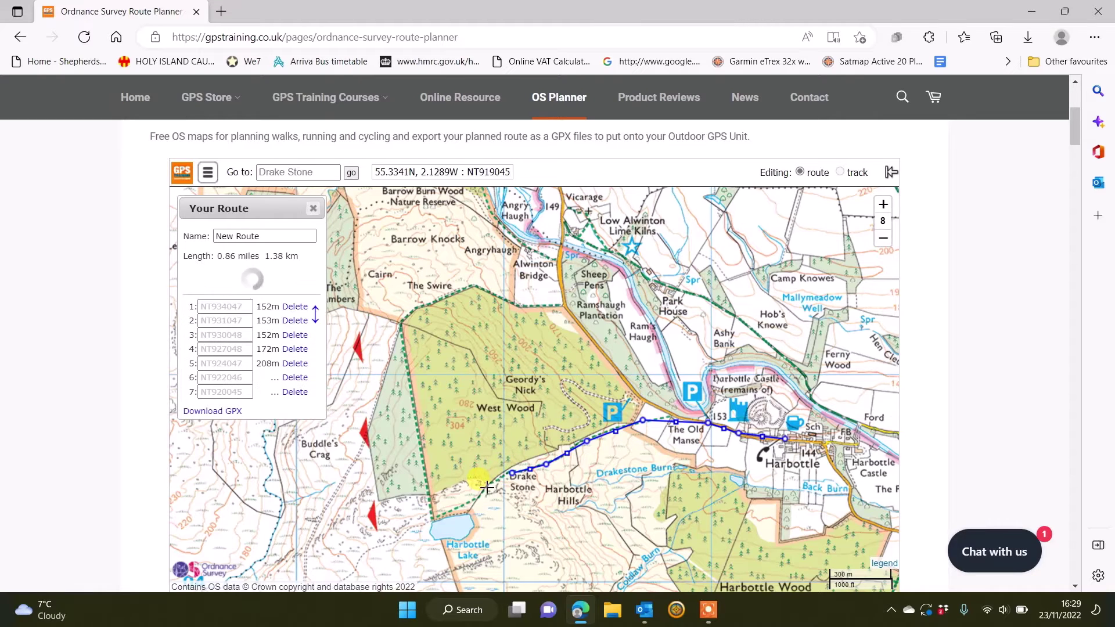
pyautogui.click(486, 487)
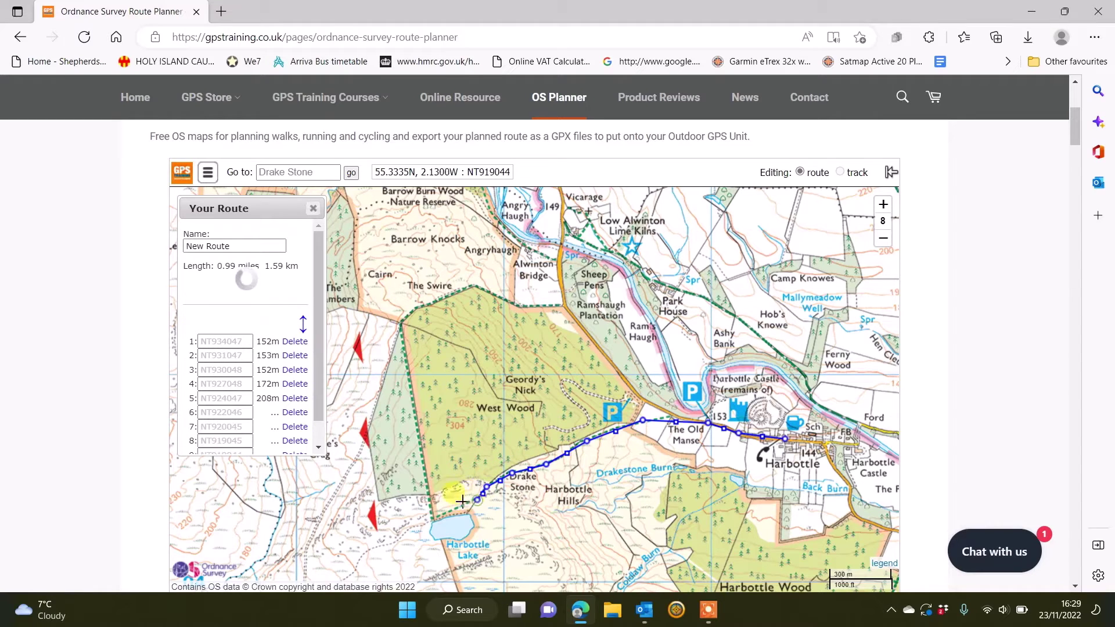
pyautogui.click(434, 517)
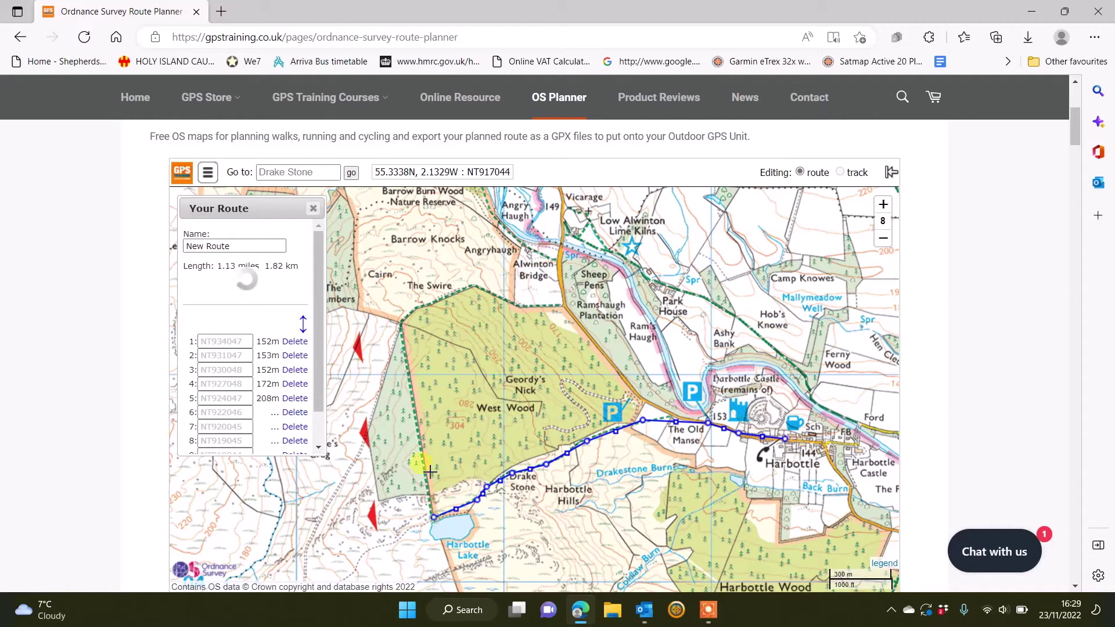
# Step: Route north along the forest edge near The Swire, then east toward Ramshaugh Plantation
pyautogui.click(399, 326)
pyautogui.click(413, 309)
pyautogui.click(444, 298)
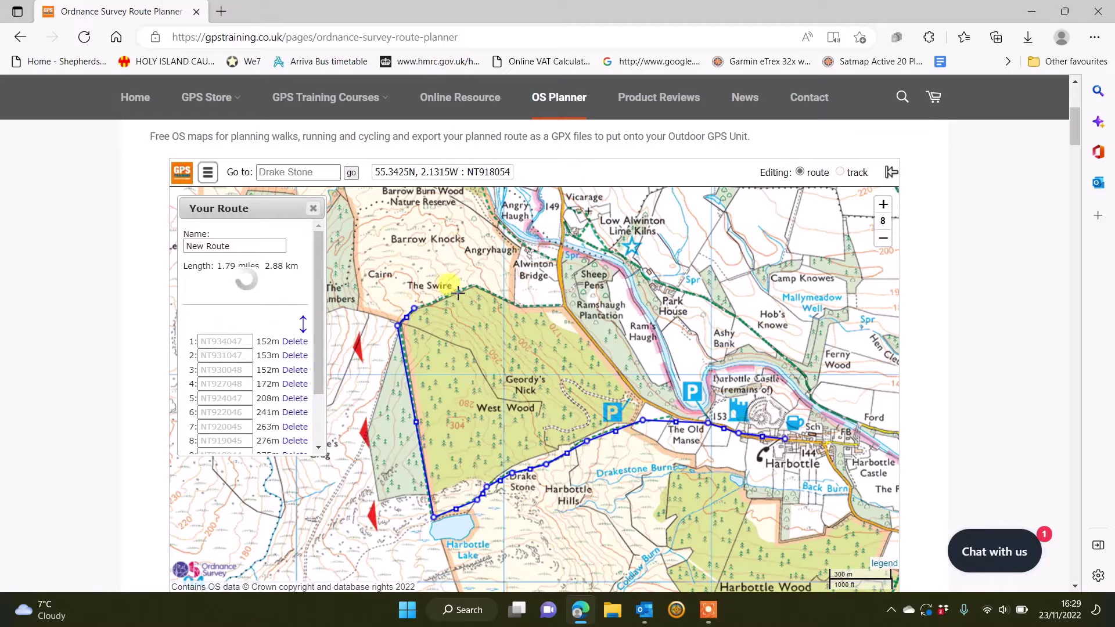
pyautogui.click(474, 286)
pyautogui.click(497, 298)
pyautogui.click(520, 308)
pyautogui.click(542, 305)
pyautogui.click(562, 302)
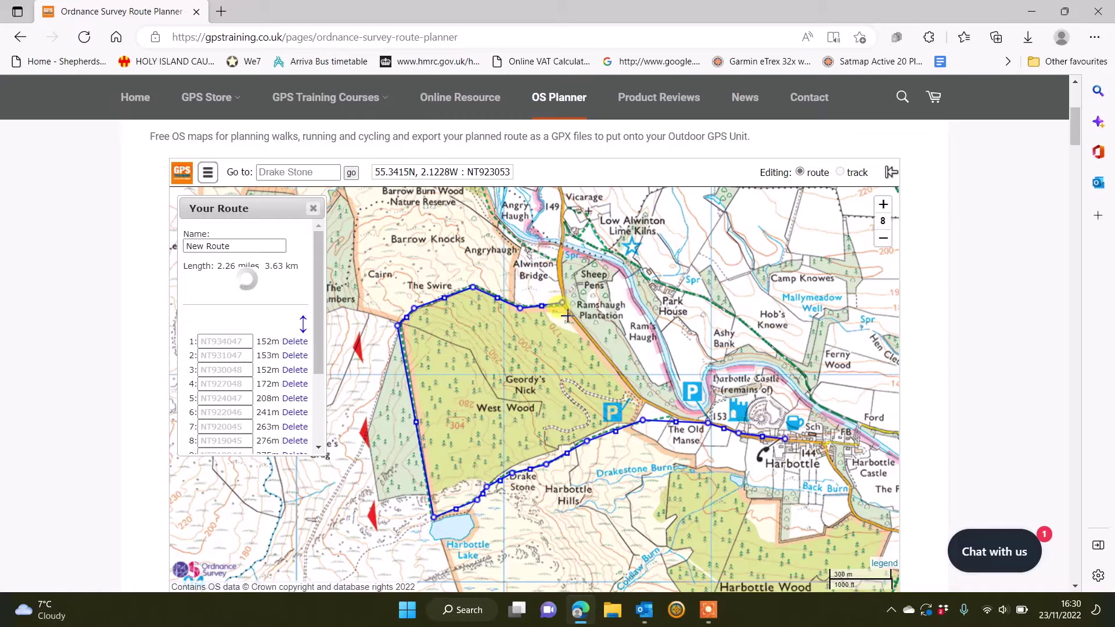
# Step: Extend the route north to Low Alwinton, past the lime kilns, then east toward Hob's Knowe
pyautogui.click(563, 264)
pyautogui.click(562, 225)
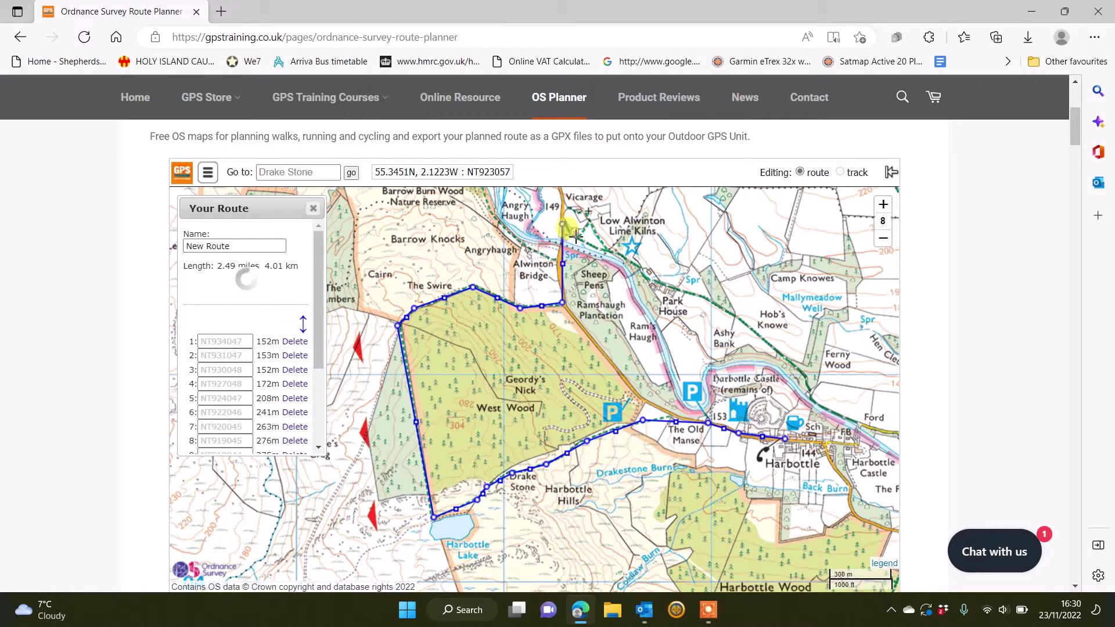
pyautogui.click(570, 232)
pyautogui.click(579, 240)
pyautogui.click(591, 247)
pyautogui.click(604, 252)
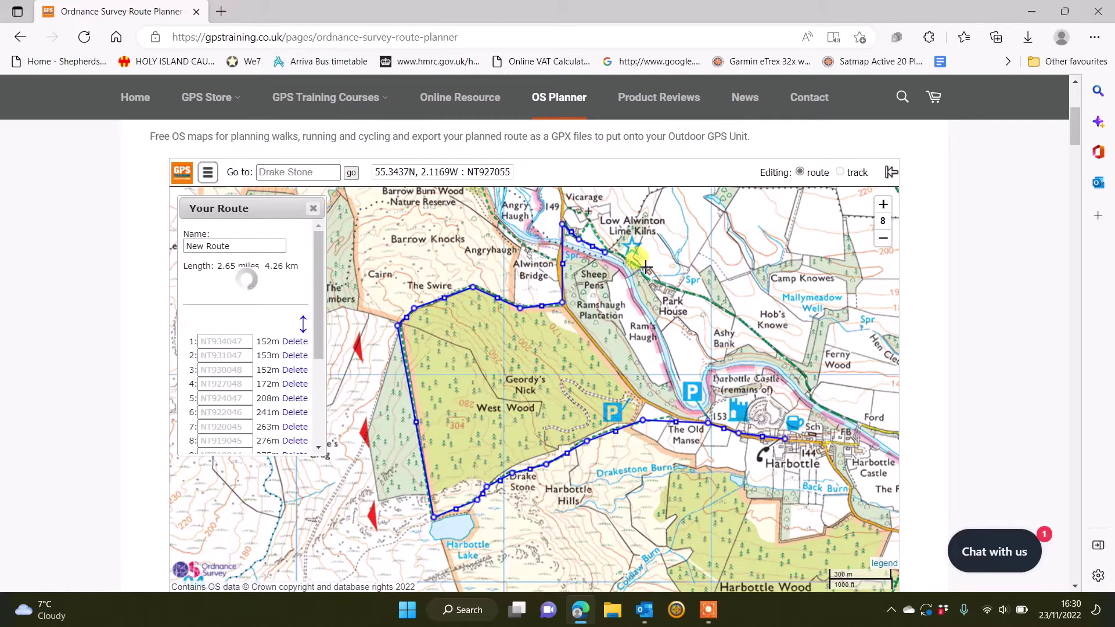
pyautogui.click(641, 267)
pyautogui.click(649, 282)
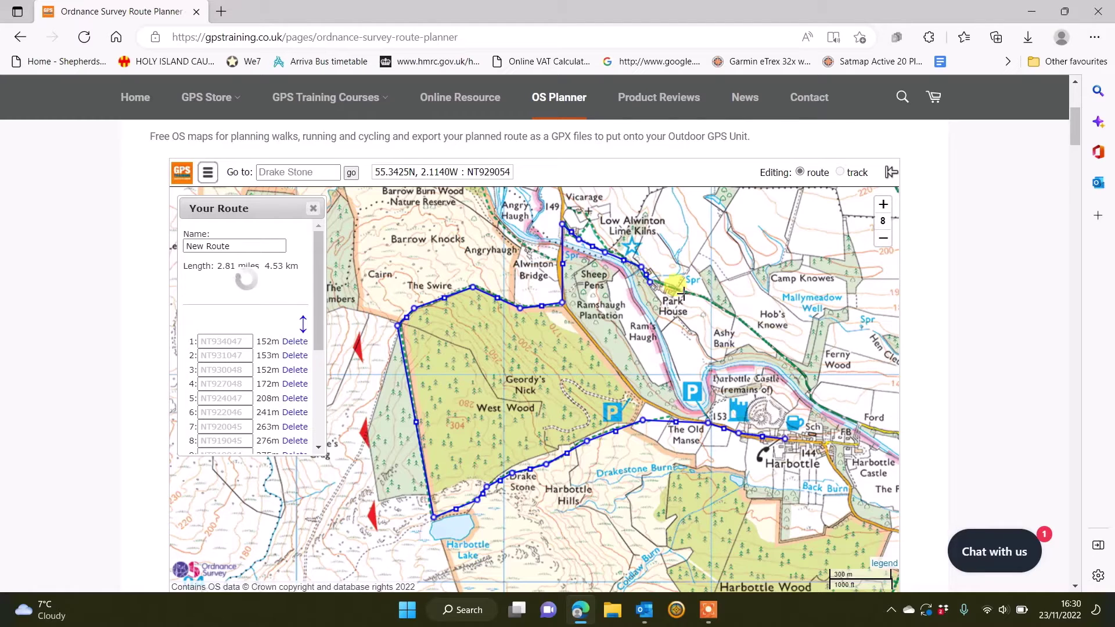
pyautogui.click(674, 289)
pyautogui.click(698, 294)
# Step: Head the route southeast past Harbottle Castle to Ford
pyautogui.click(718, 305)
pyautogui.click(738, 315)
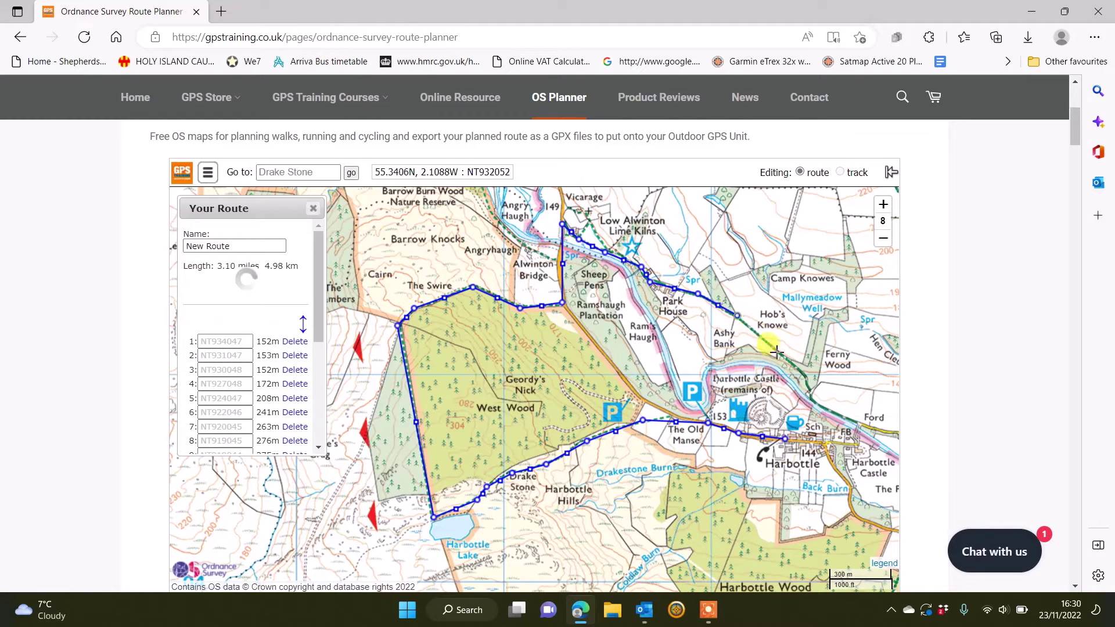
pyautogui.click(769, 344)
pyautogui.click(799, 371)
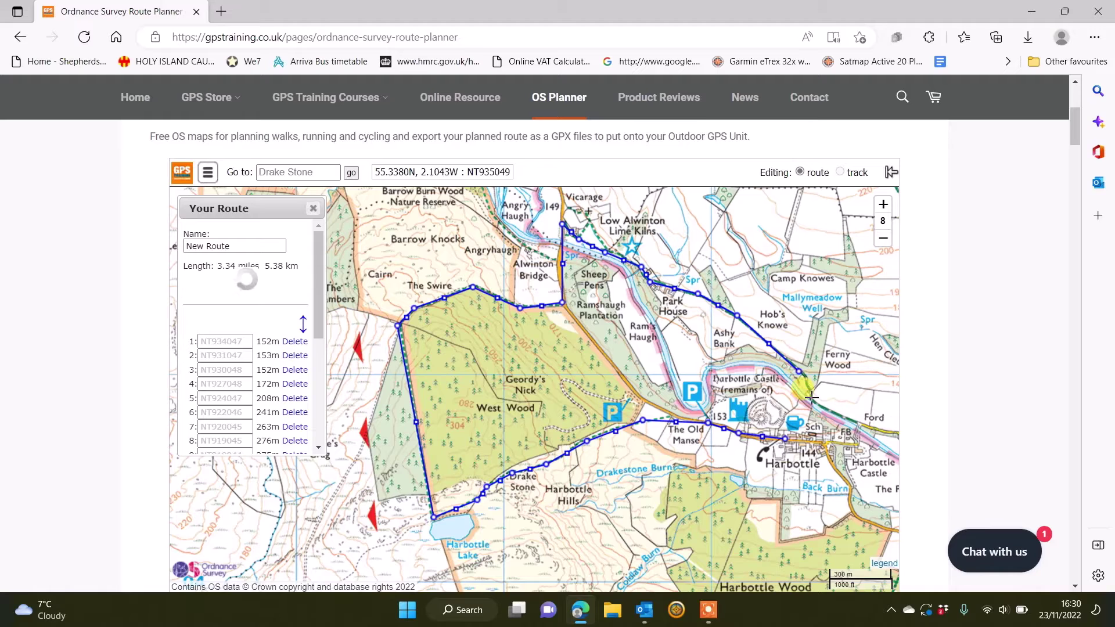
pyautogui.click(806, 385)
pyautogui.click(811, 397)
pyautogui.click(858, 418)
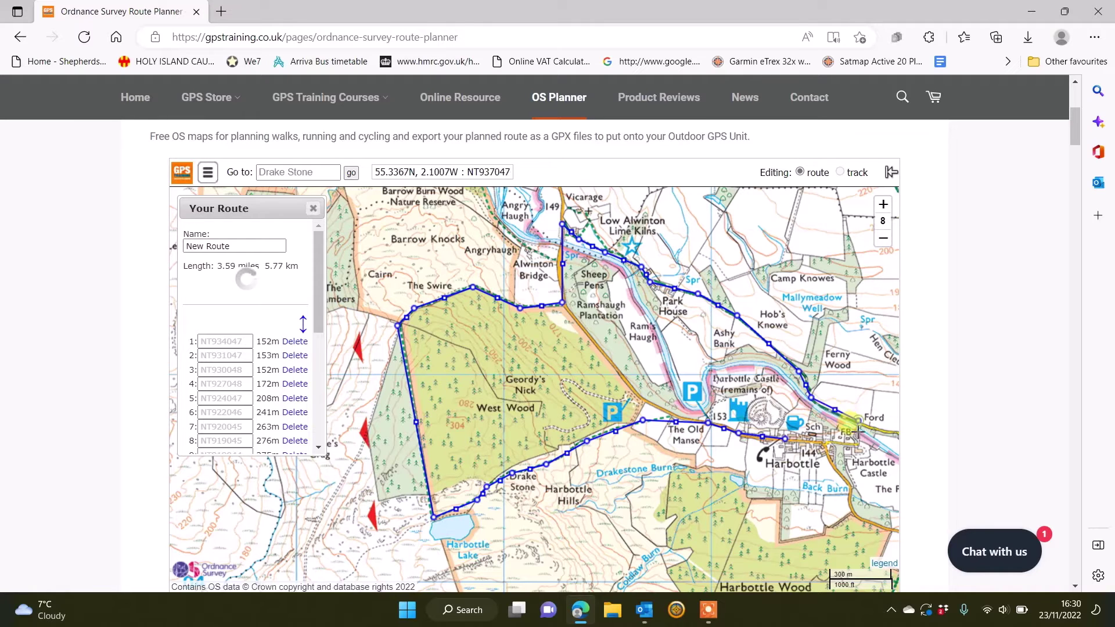
# Step: Zoom in and finish the route south past FB to the road, then west into Harbottle
pyautogui.scroll(1, 858, 428)
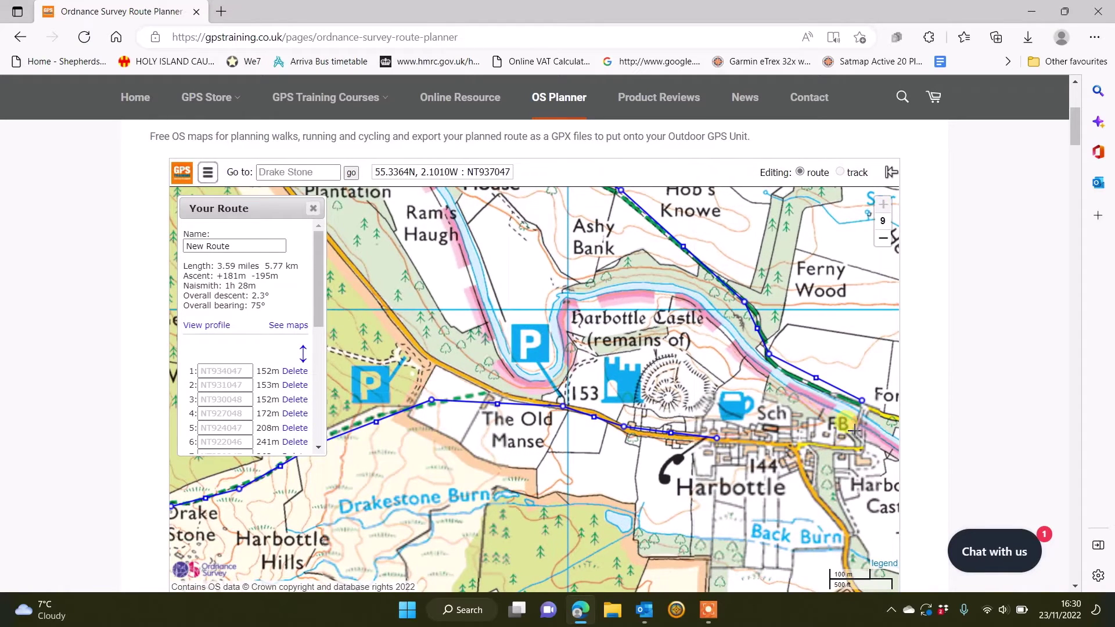
pyautogui.click(856, 430)
pyautogui.click(860, 449)
pyautogui.click(861, 452)
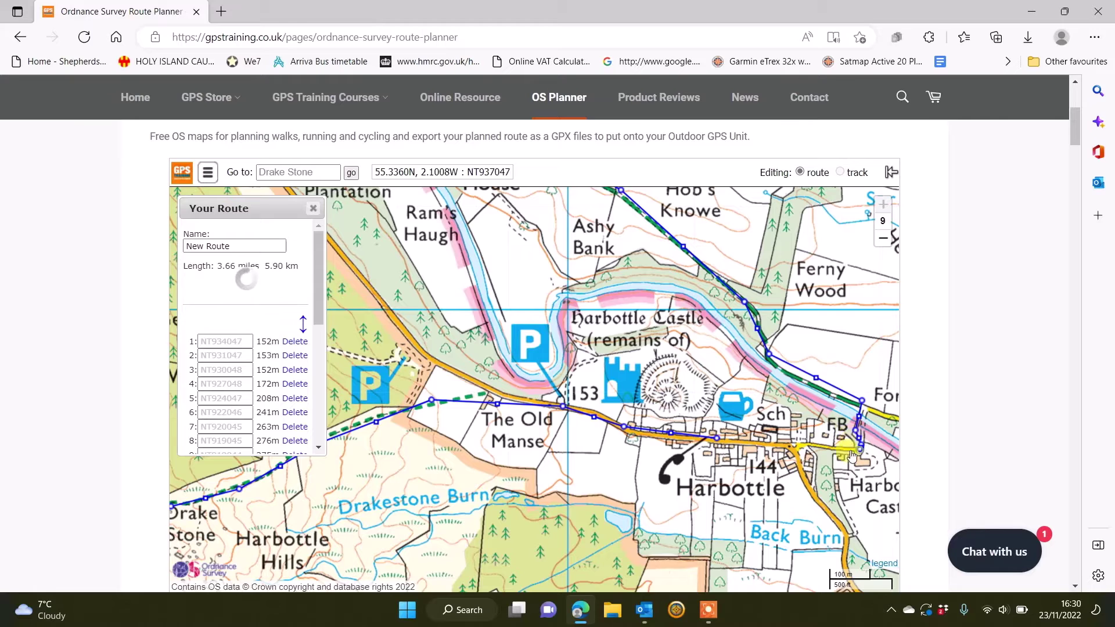
pyautogui.click(768, 442)
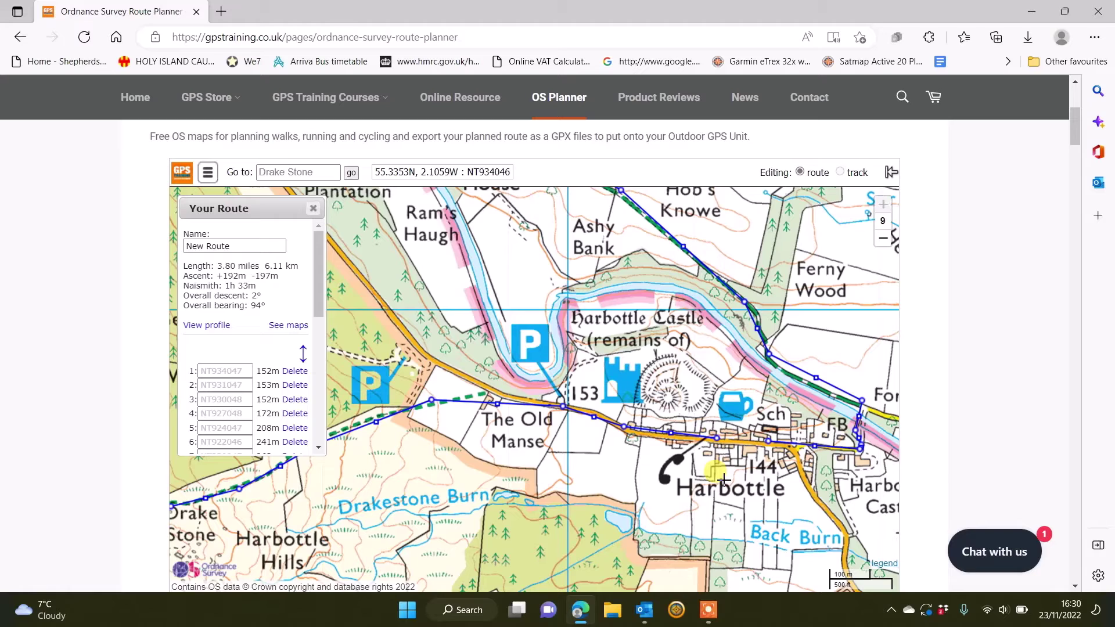
# Step: Rename the route 'Drakes Stone W - E' and show its height profile
pyautogui.moveTo(244, 246); pyautogui.dragTo(128, 238)
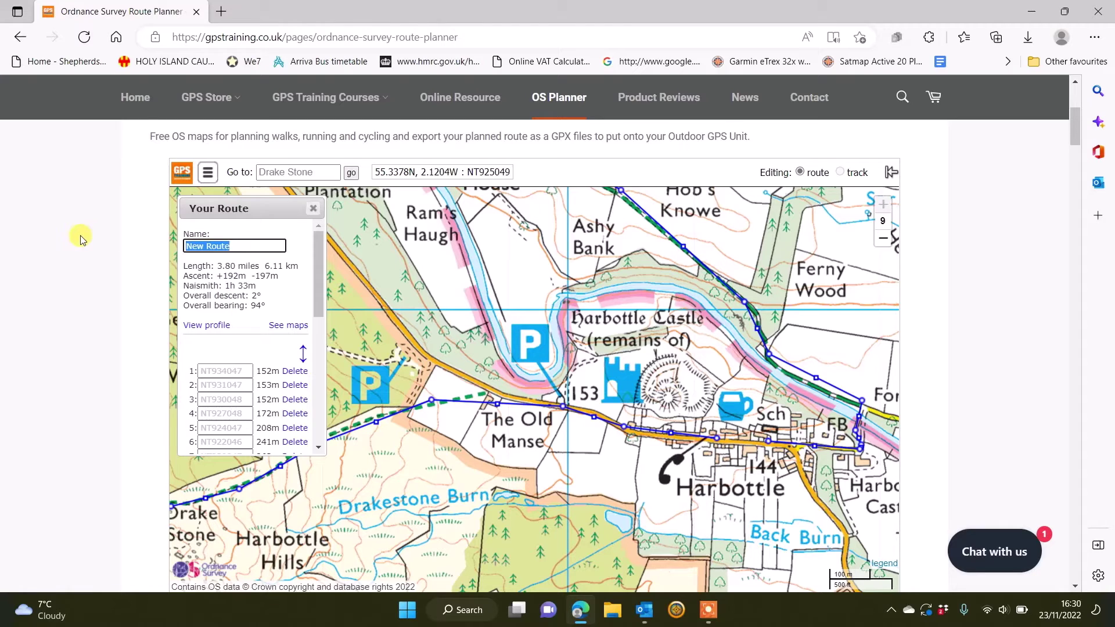
pyautogui.write('Darek')
pyautogui.press('BackSpace')
pyautogui.press('BackSpace')
pyautogui.press('BackSpace')
pyautogui.press('BackSpace')
pyautogui.press('BackSpace')
pyautogui.write('rakes Stone W - E')
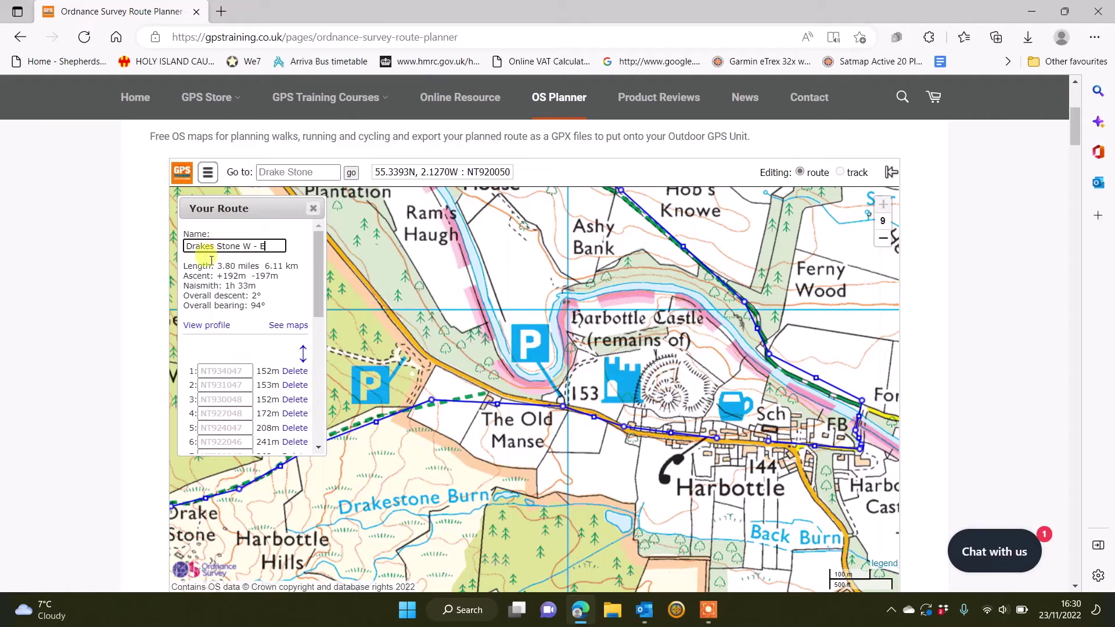
pyautogui.click(221, 326)
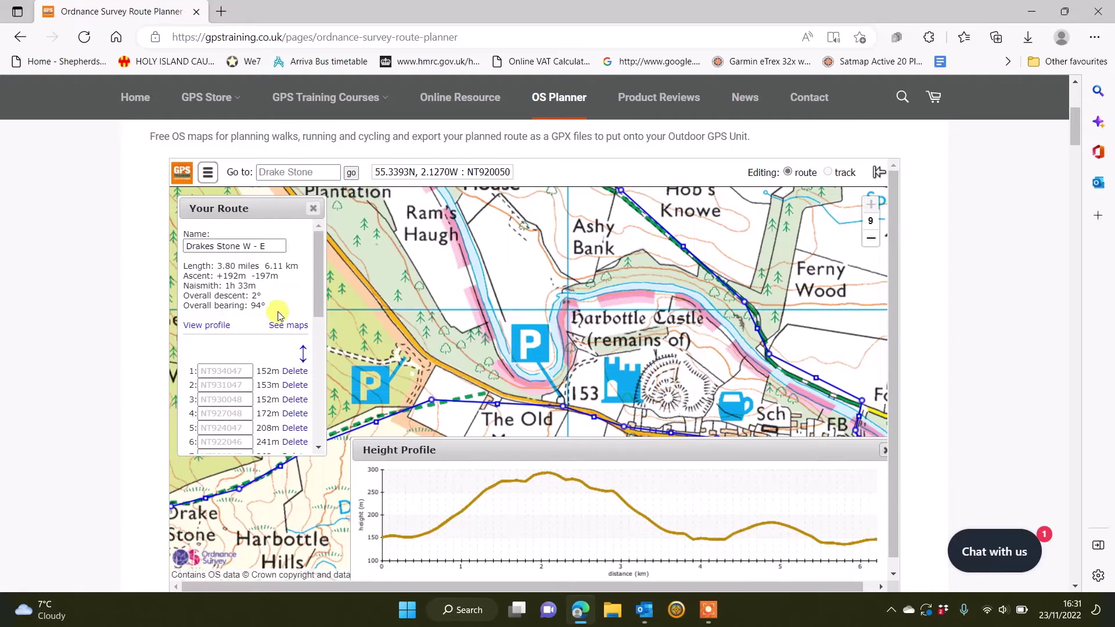
# Step: Scroll the Your Route panel down to the waypoint list and back up
pyautogui.moveTo(318, 282); pyautogui.dragTo(318, 411)
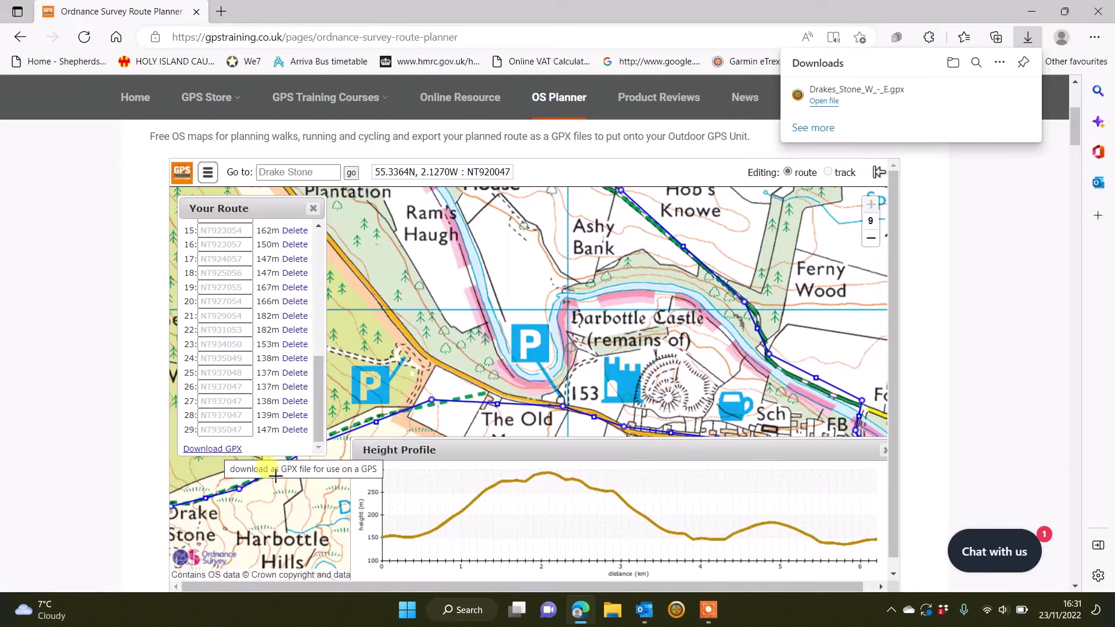
pyautogui.moveTo(319, 439); pyautogui.dragTo(307, 278)
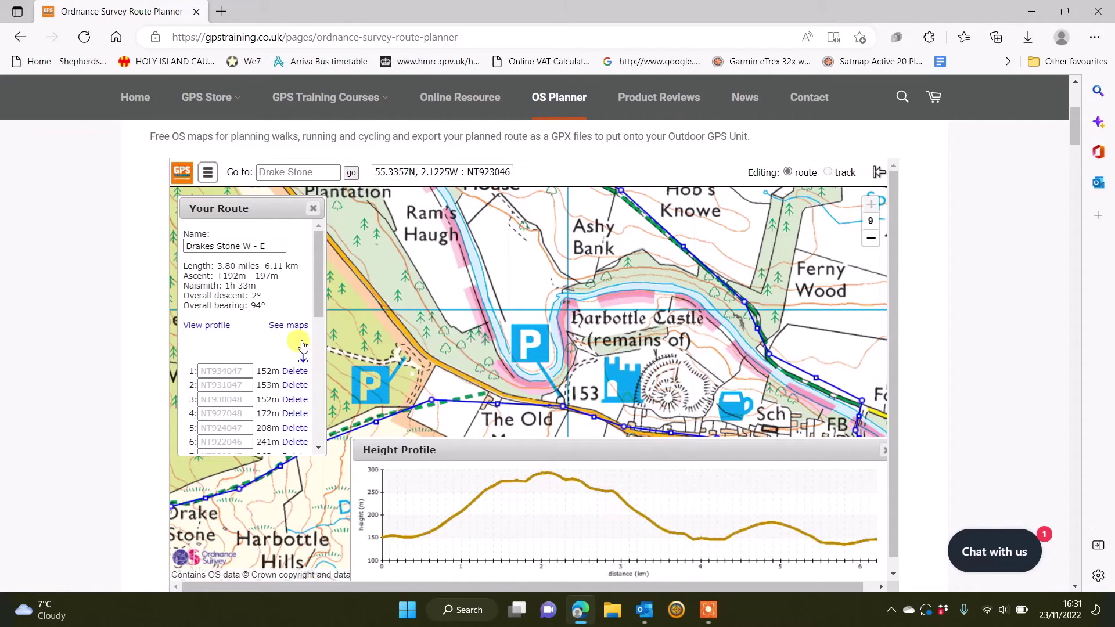
# Step: Reverse the route so it runs east to west with a 274° bearing
pyautogui.click(303, 352)
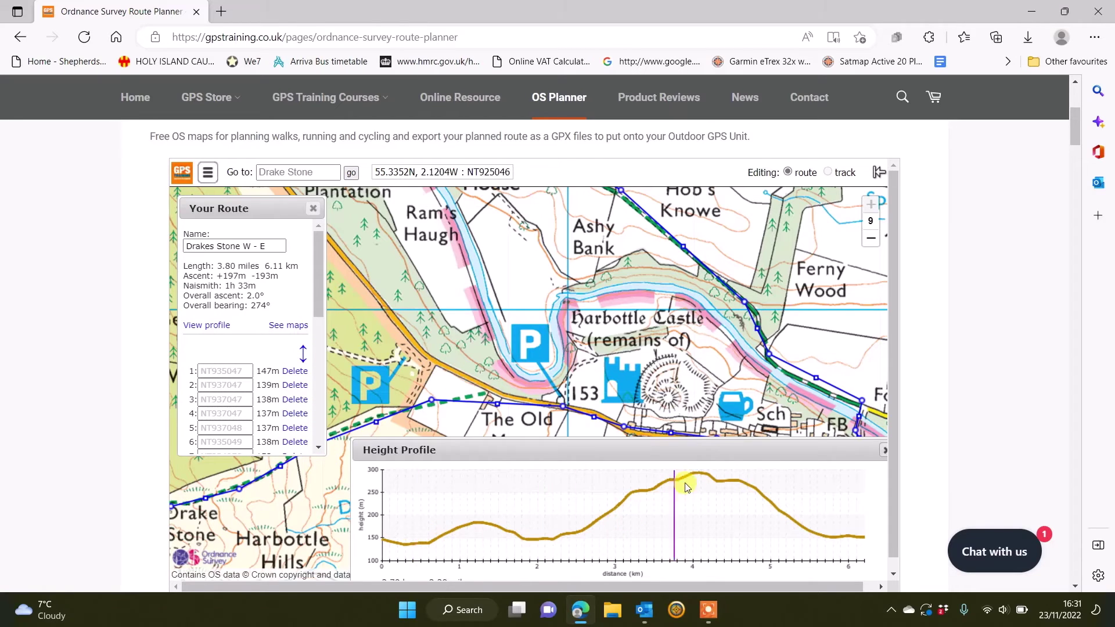
pyautogui.click(303, 352)
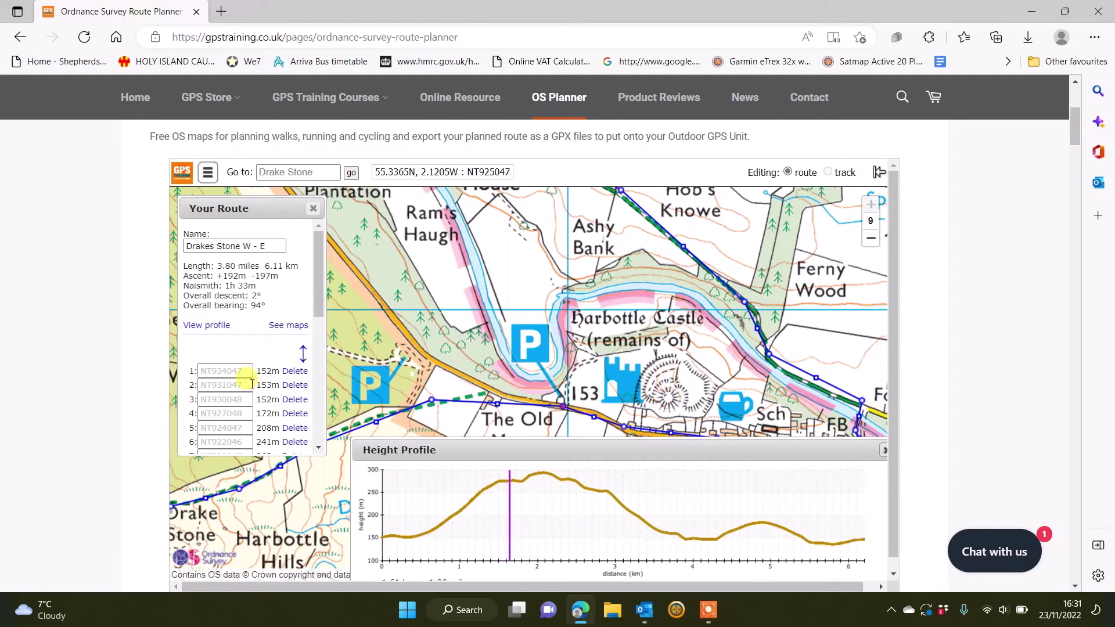
pyautogui.click(303, 353)
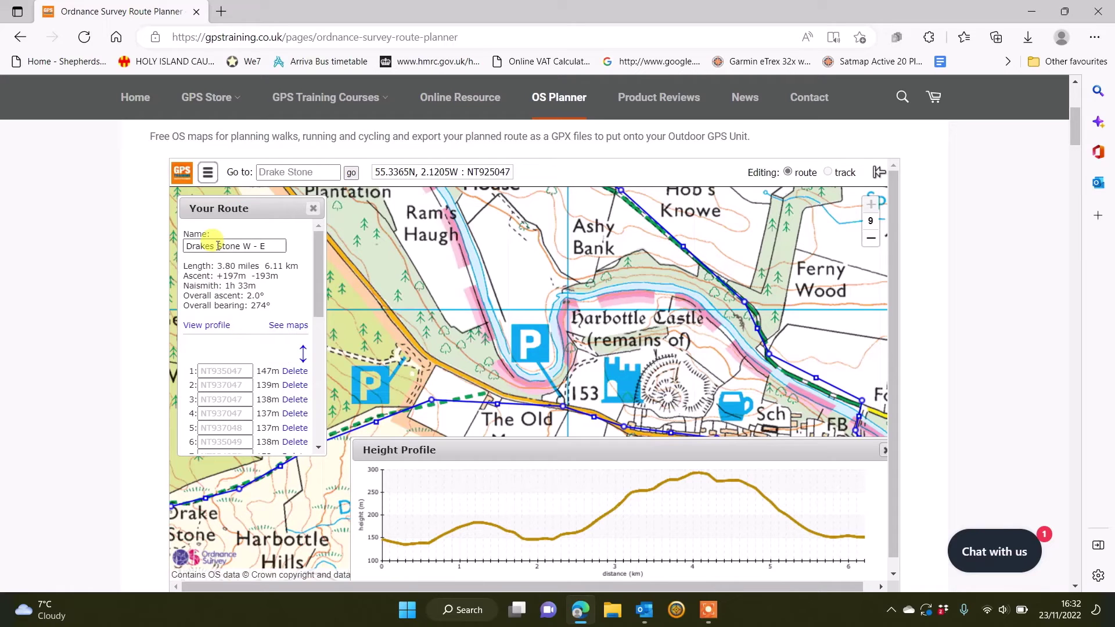
# Step: Rename the reversed route to 'Drakes Stone E - W'
pyautogui.click(255, 246)
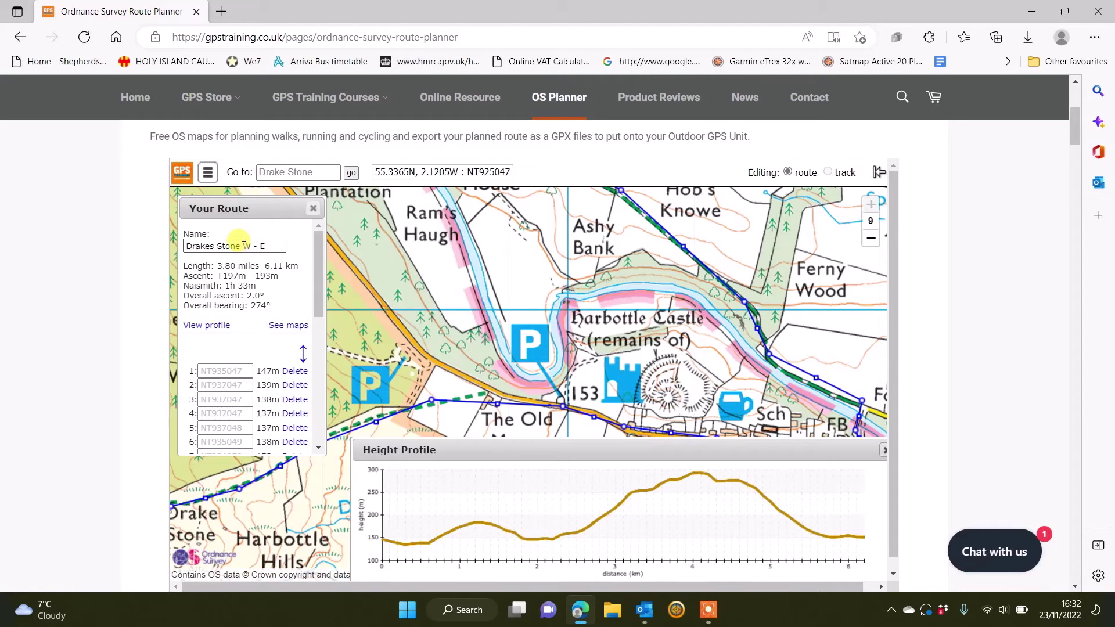
pyautogui.press('BackSpace')
pyautogui.write('E')
pyautogui.press('Right')
pyautogui.press('Right')
pyautogui.press('Right')
pyautogui.write('W')
pyautogui.press('Delete')
# Step: Download the reversed route as Drakes_Stone_E_-_W.gpx and close the downloads list
pyautogui.scroll(-5, 318, 302)
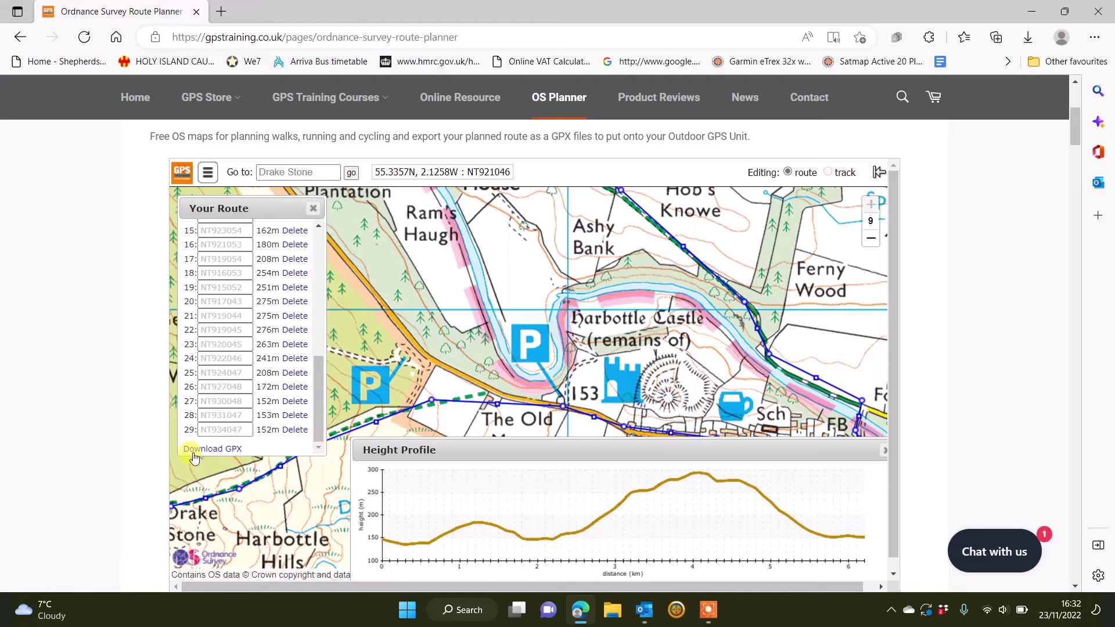
pyautogui.click(194, 453)
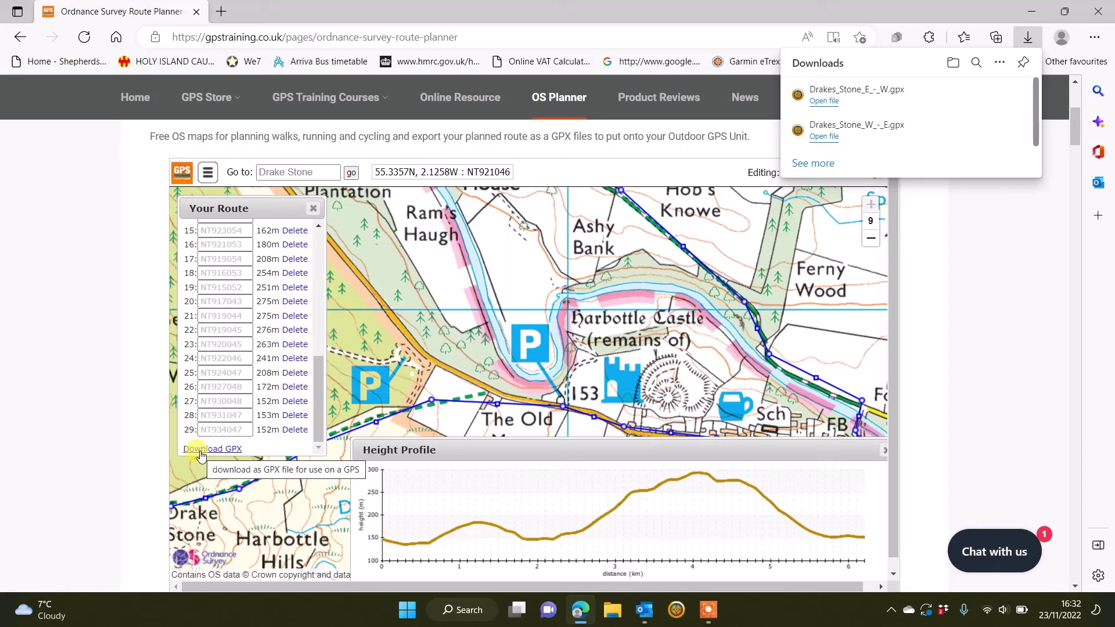
pyautogui.click(999, 281)
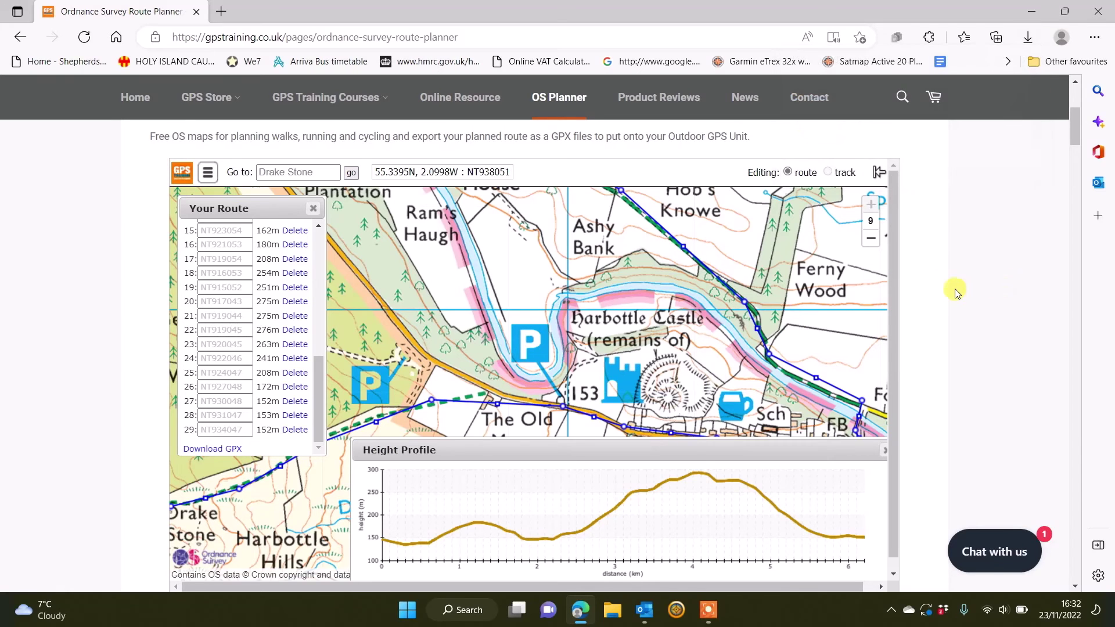
# Step: Scroll the page down and back up to review the finished route and height profile
pyautogui.scroll(-15, 957, 290)
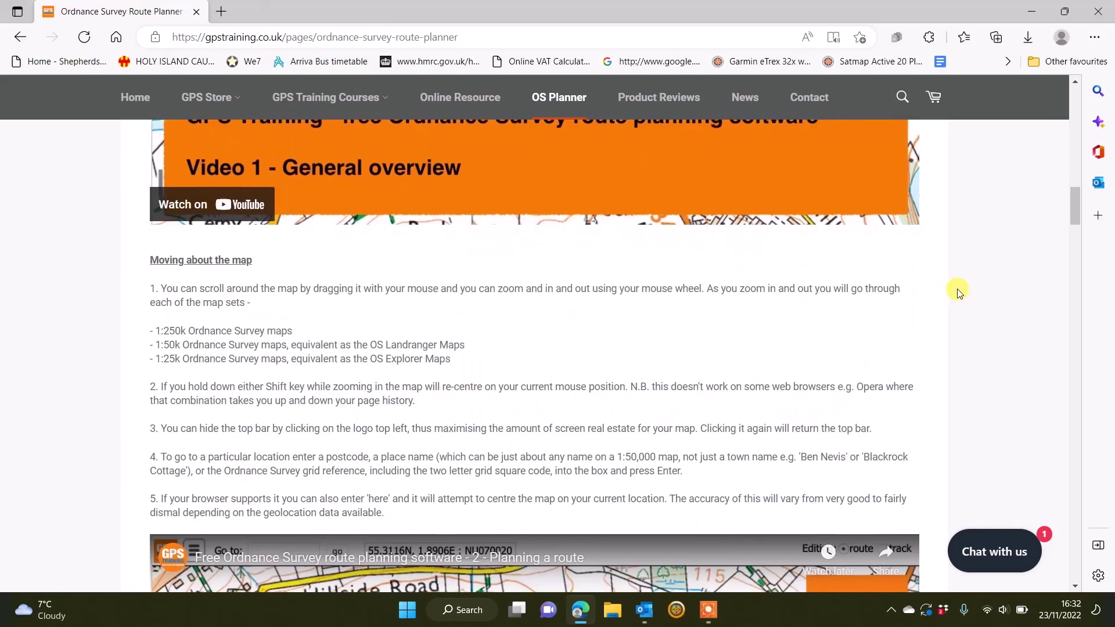
pyautogui.scroll(8, 957, 290)
pyautogui.scroll(8, 964, 291)
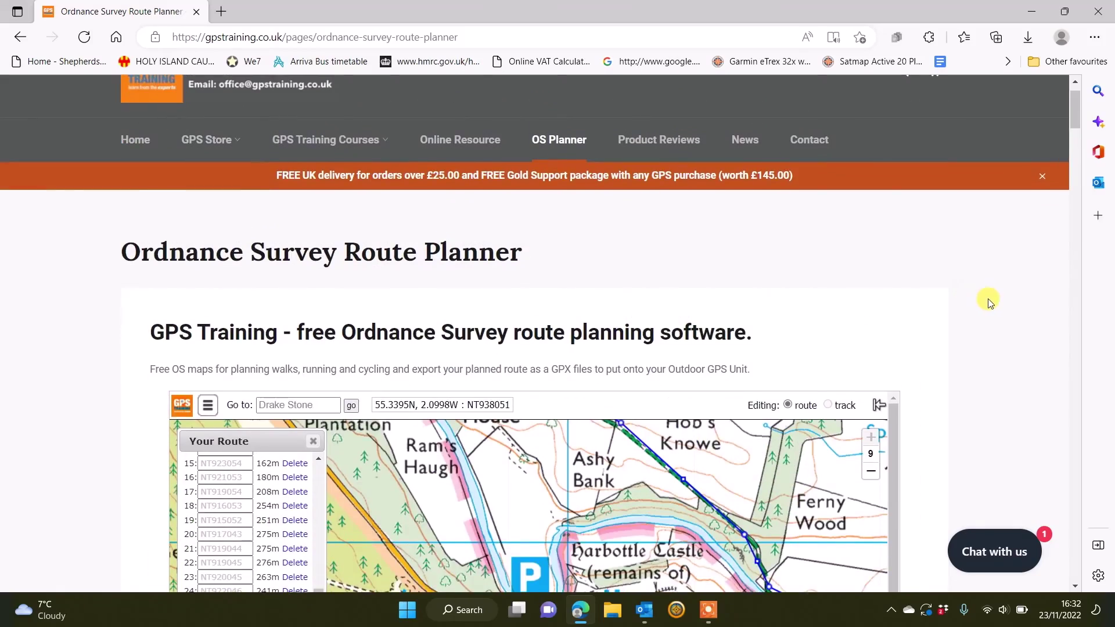
pyautogui.scroll(-3, 988, 300)
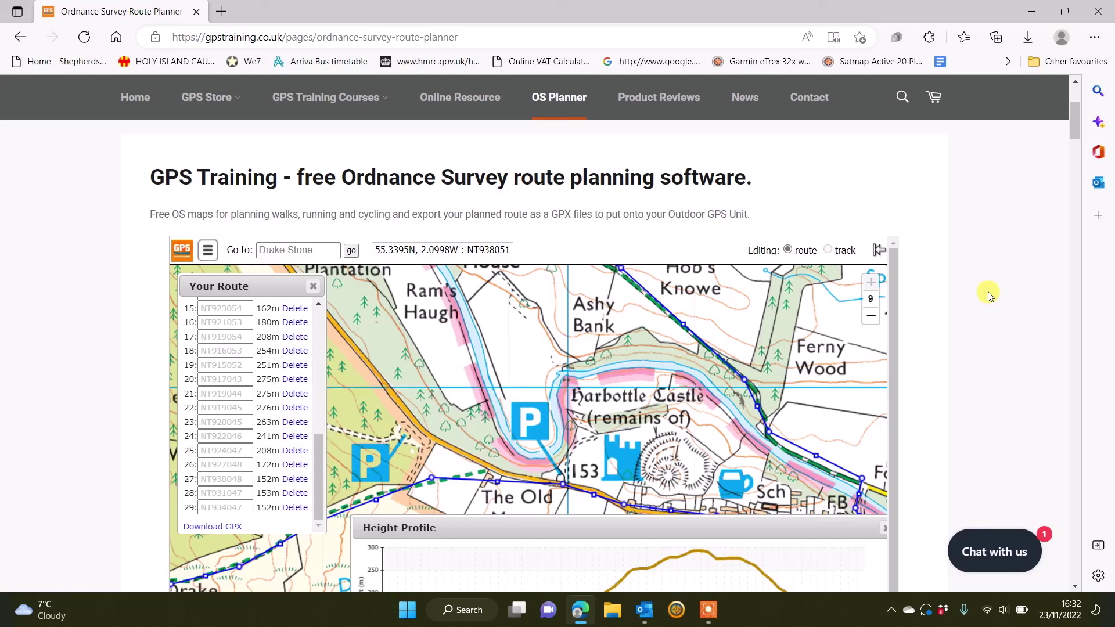